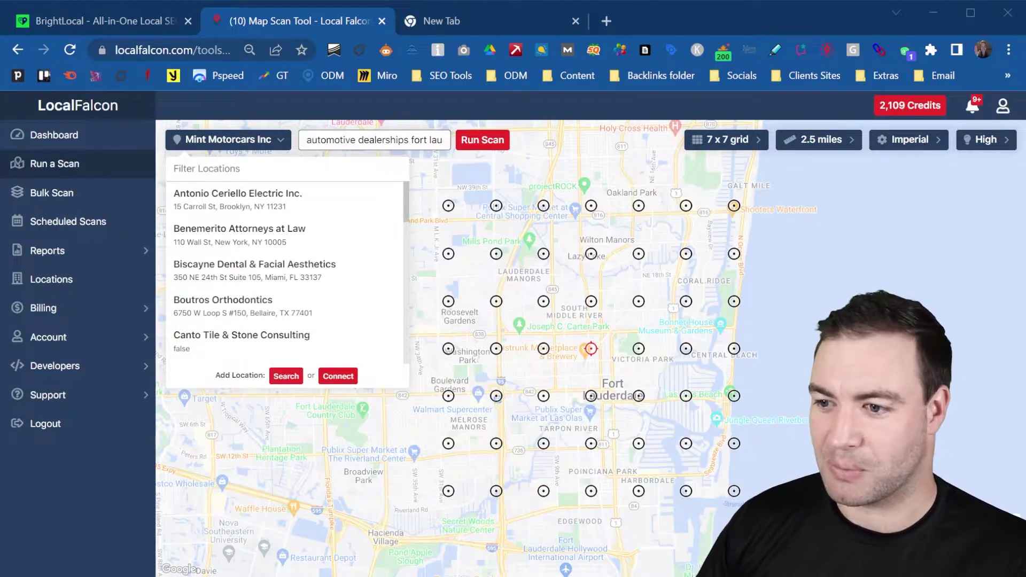
Drag the centre pin to shift the map under the Mint Motorcars grid
drag(590, 348, 610, 390)
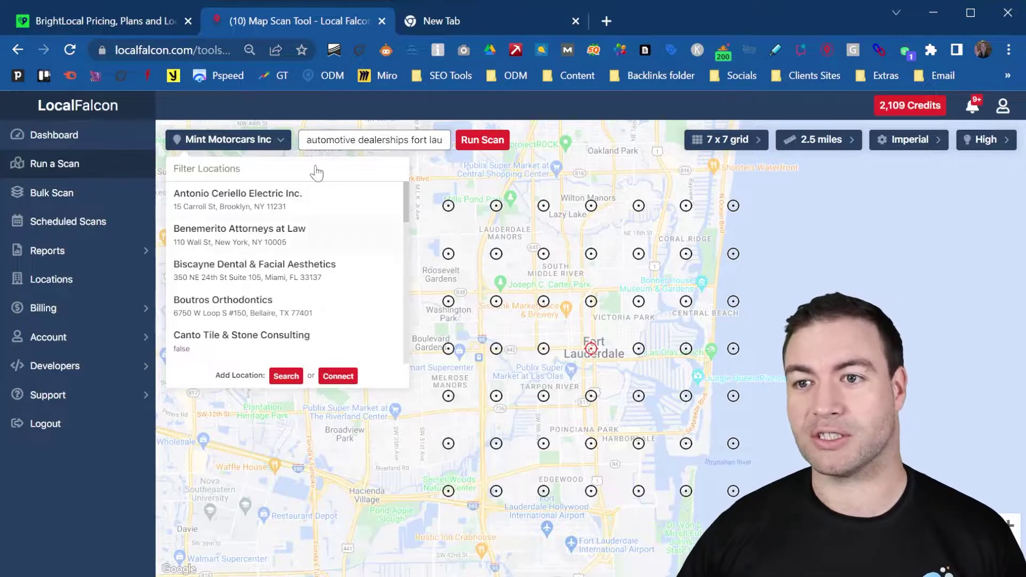
Browse BrightLocal's pricing plans ($29, $49, $79) and highlight the 14-day free-trial line
click(81, 21)
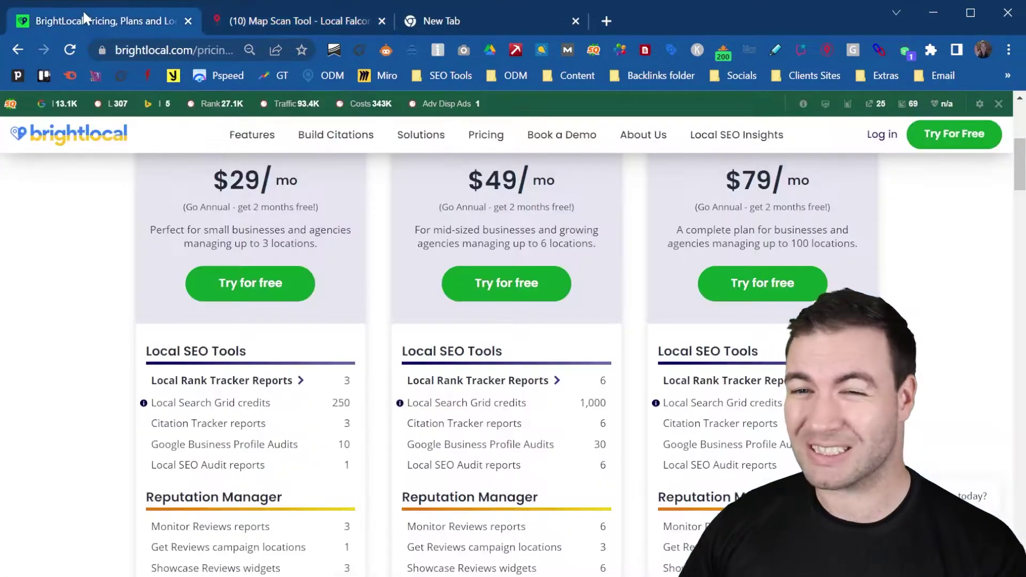
scroll(350, 310, up, 5)
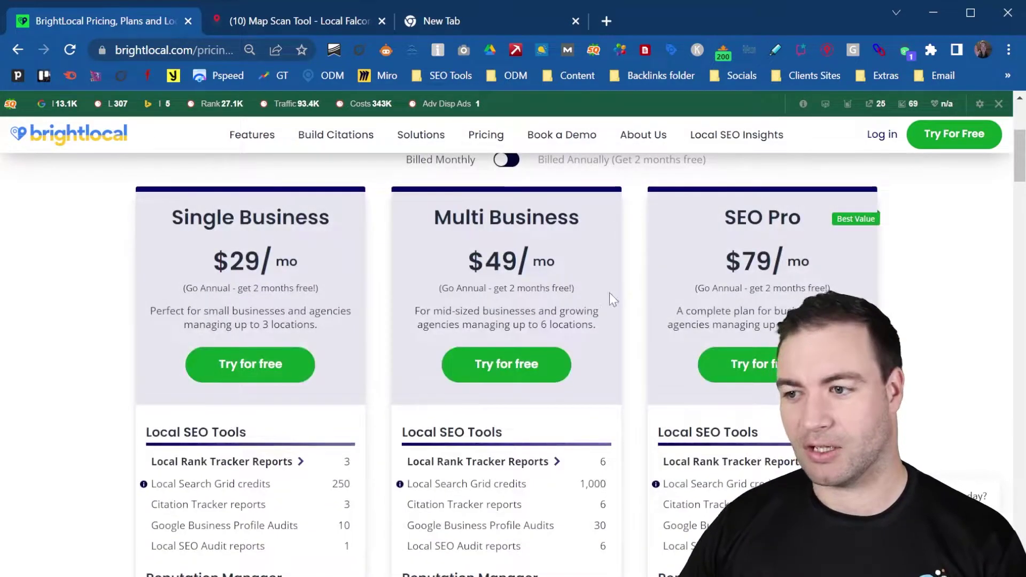
scroll(609, 292, down, 2)
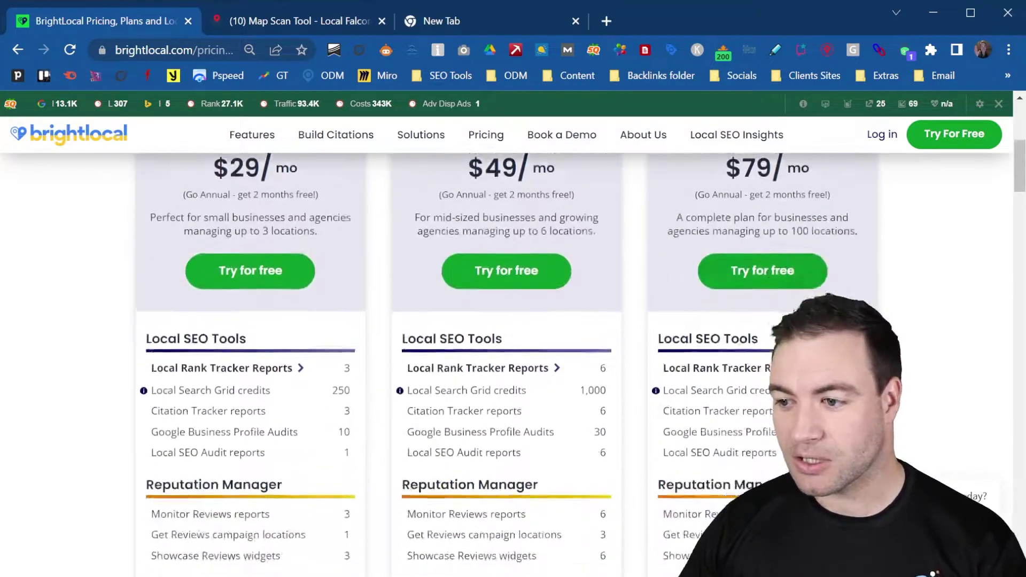
scroll(799, 308, down, 1)
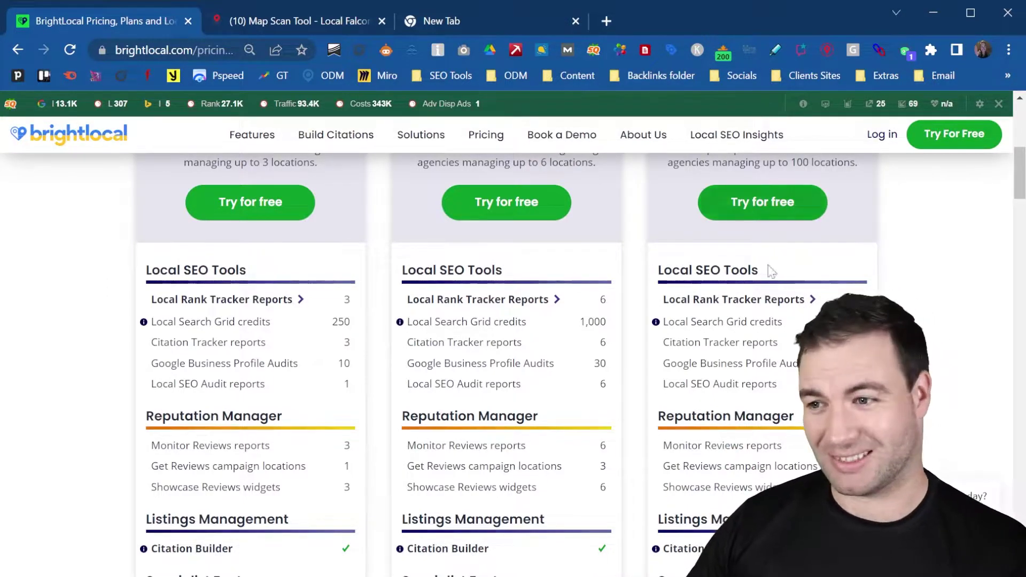
scroll(771, 271, up, 4)
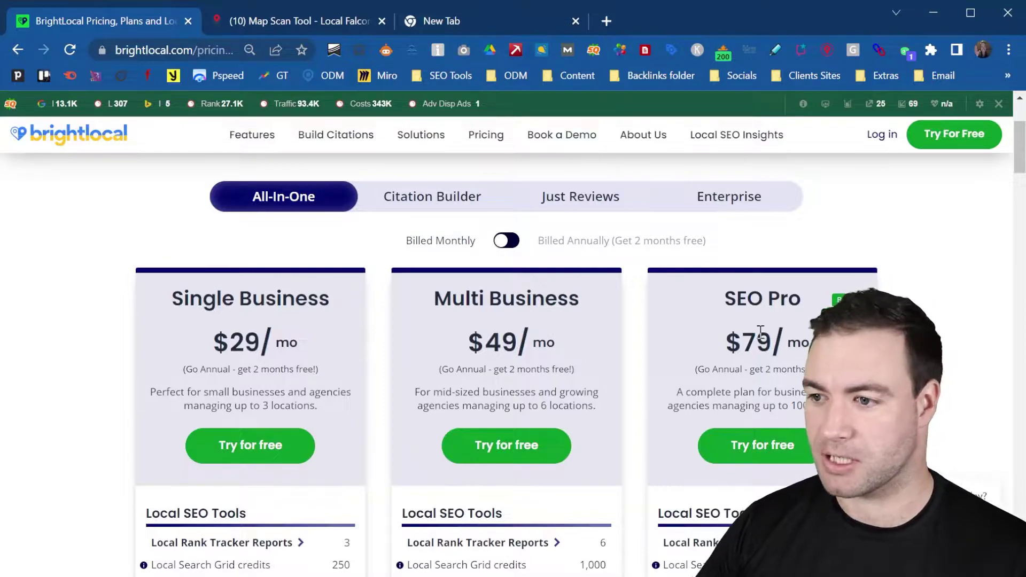
scroll(687, 278, up, 2)
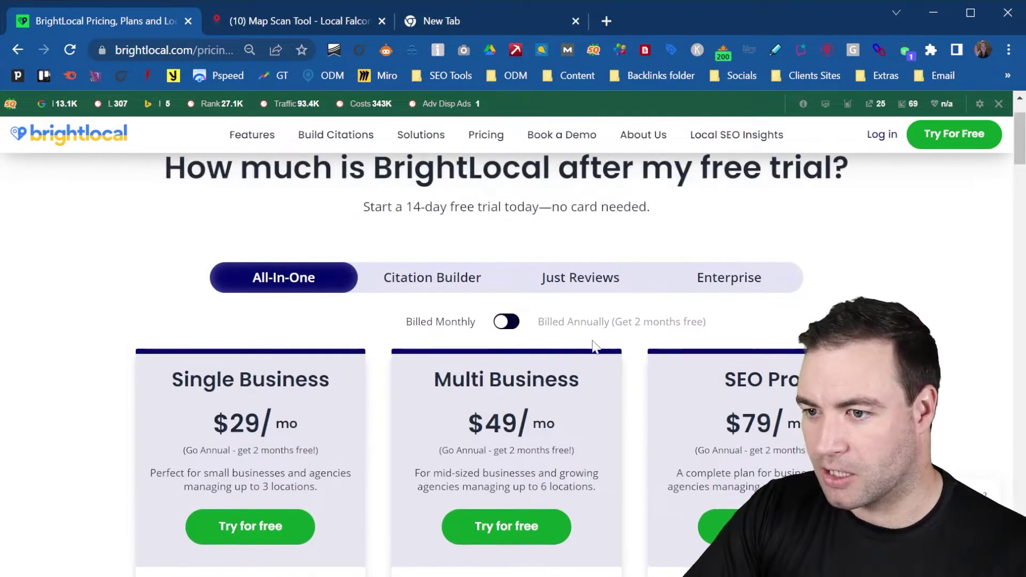
scroll(348, 297, up, 2)
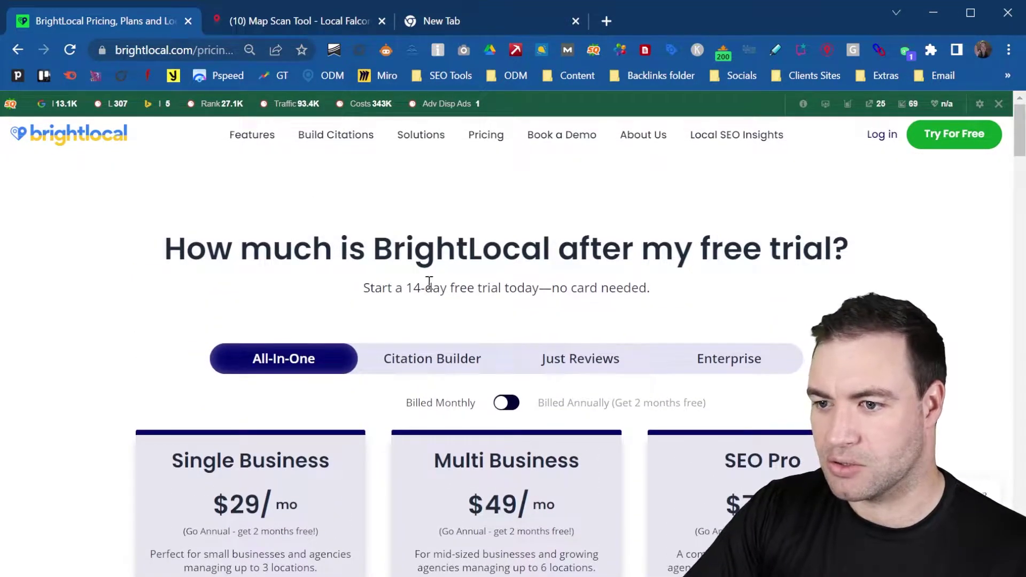
drag(372, 297, 671, 293)
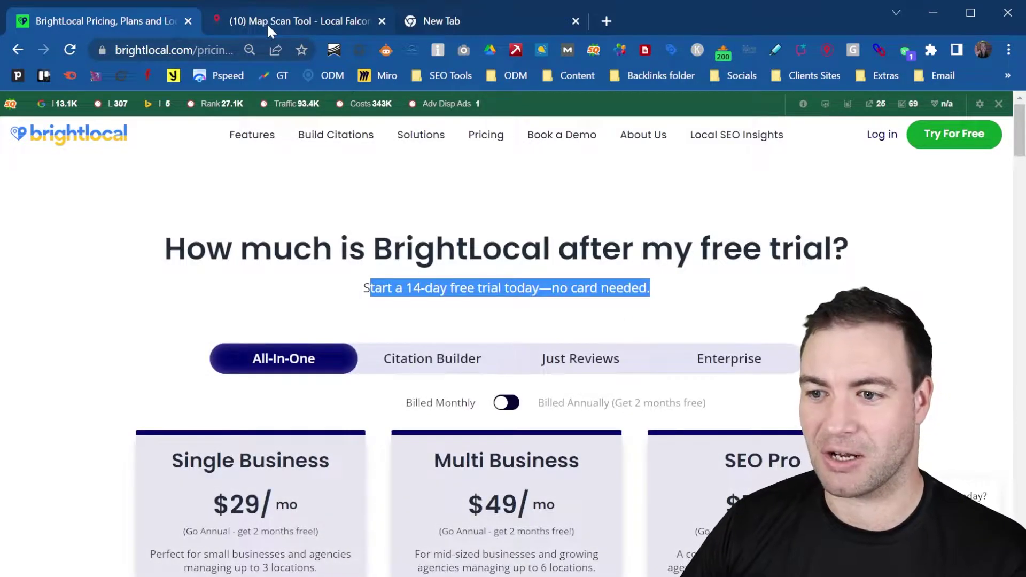
Return to Local Falcon's Map Scan Tool with Mint Motorcars' unscanned 7 x 7 grid
click(267, 23)
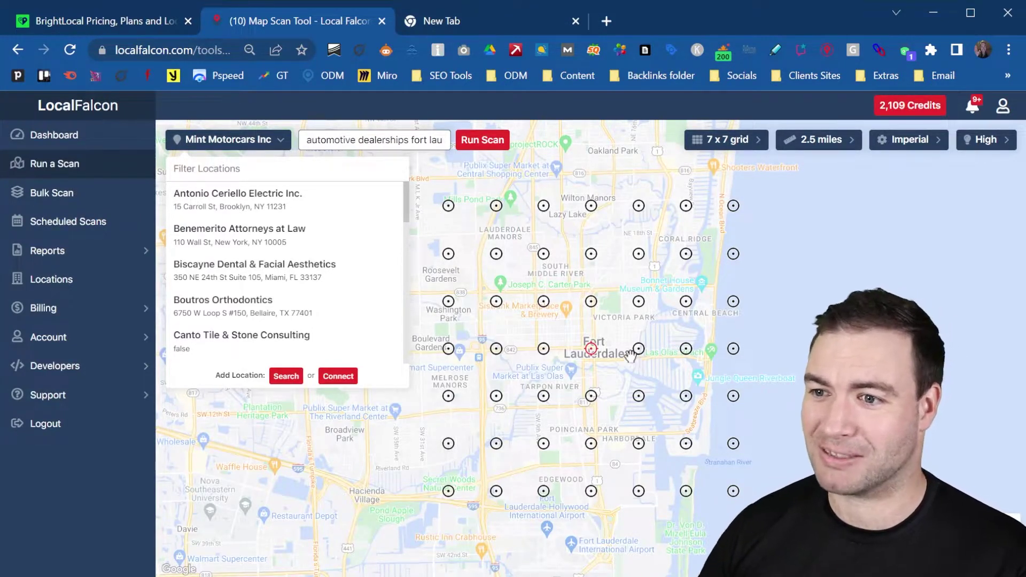
Search Google for 'miami attorney' and scroll down to the Businesses map pack
click(437, 15)
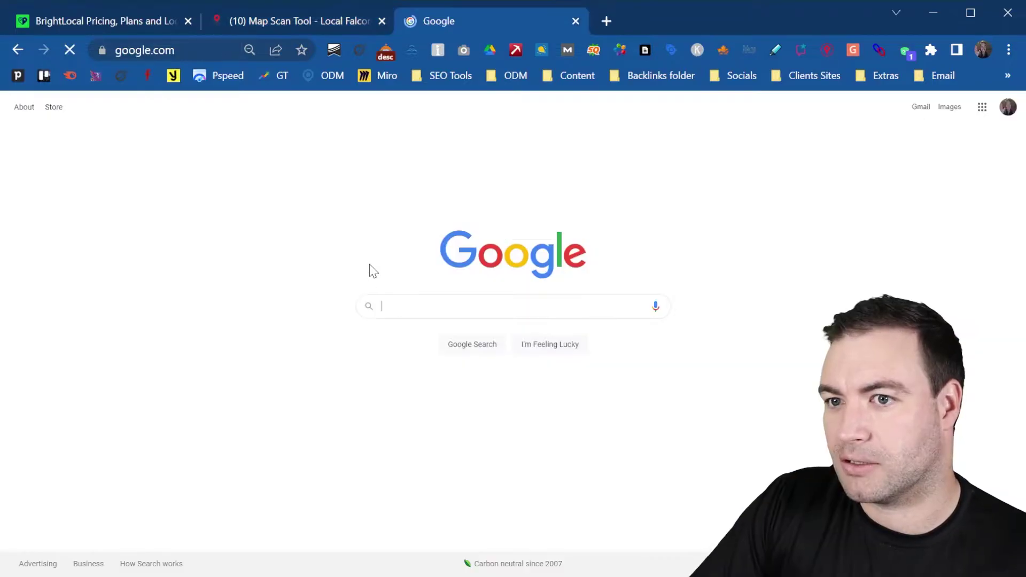
click(483, 305)
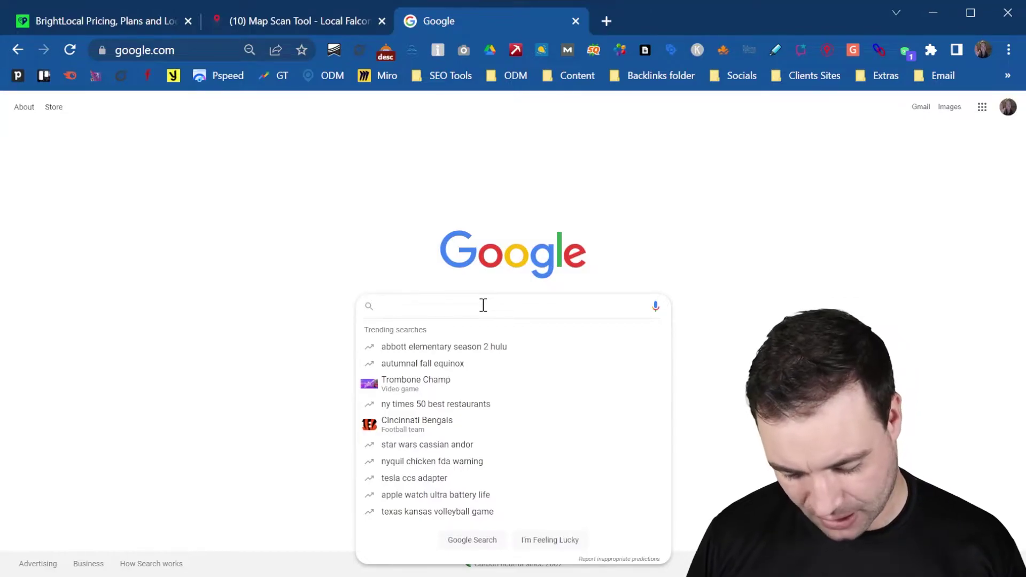
text(miami )
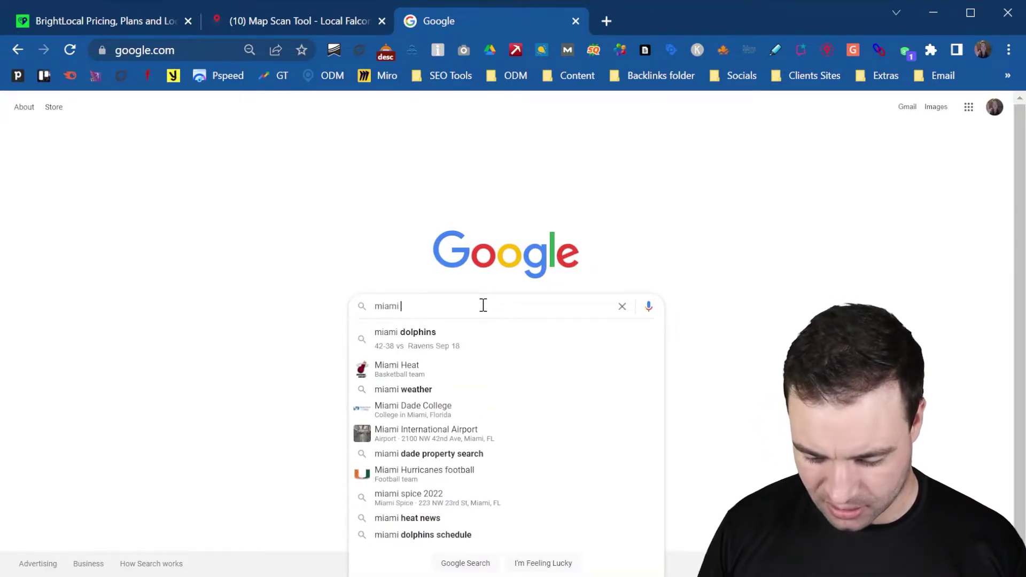
text(attorney)
key(Return)
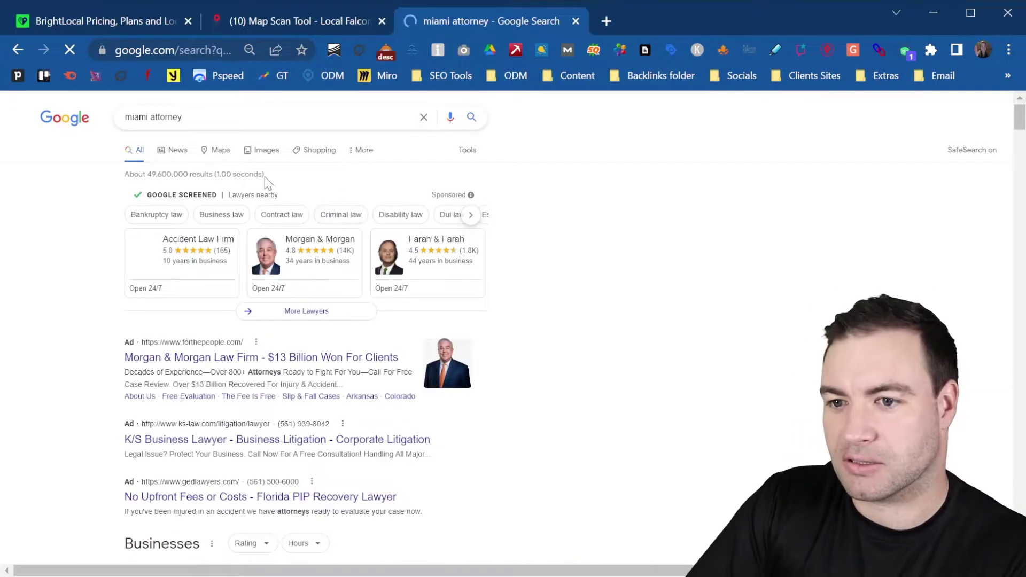
scroll(281, 256, down, 5)
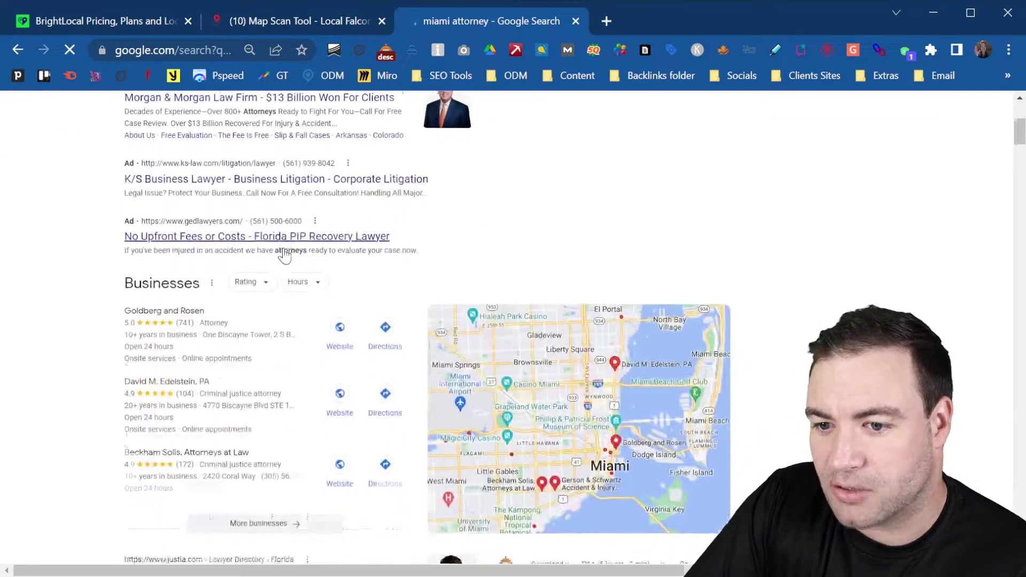
scroll(284, 255, down, 3)
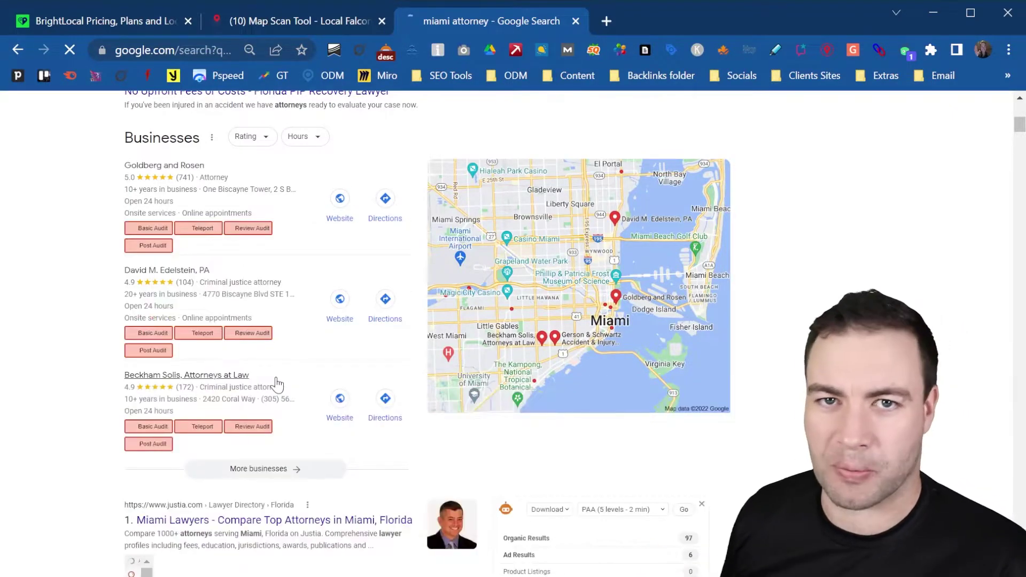
Open the 5.0-rated Miami criminal justice law office in the local finder and select its name
click(276, 384)
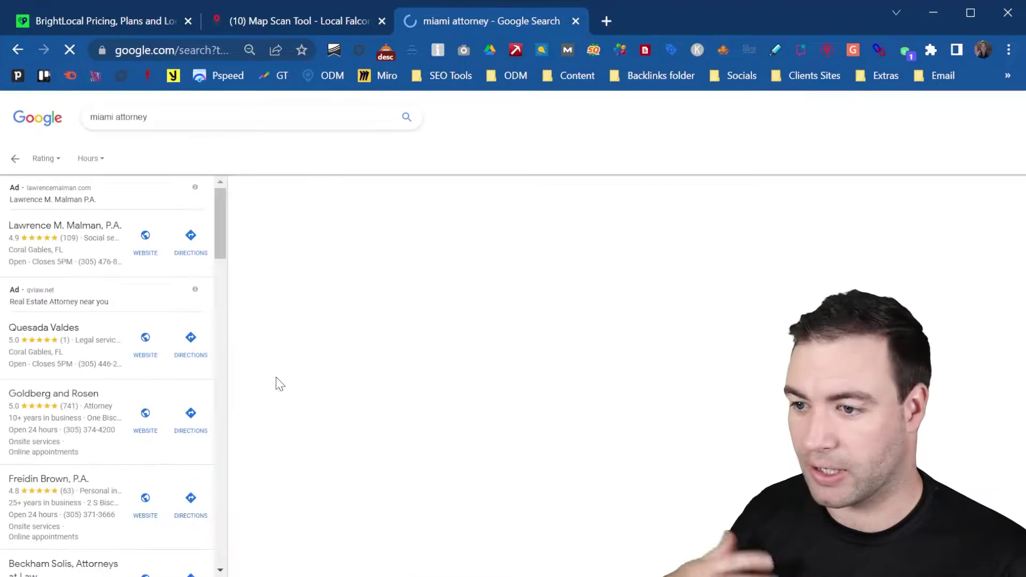
scroll(137, 394, down, 10)
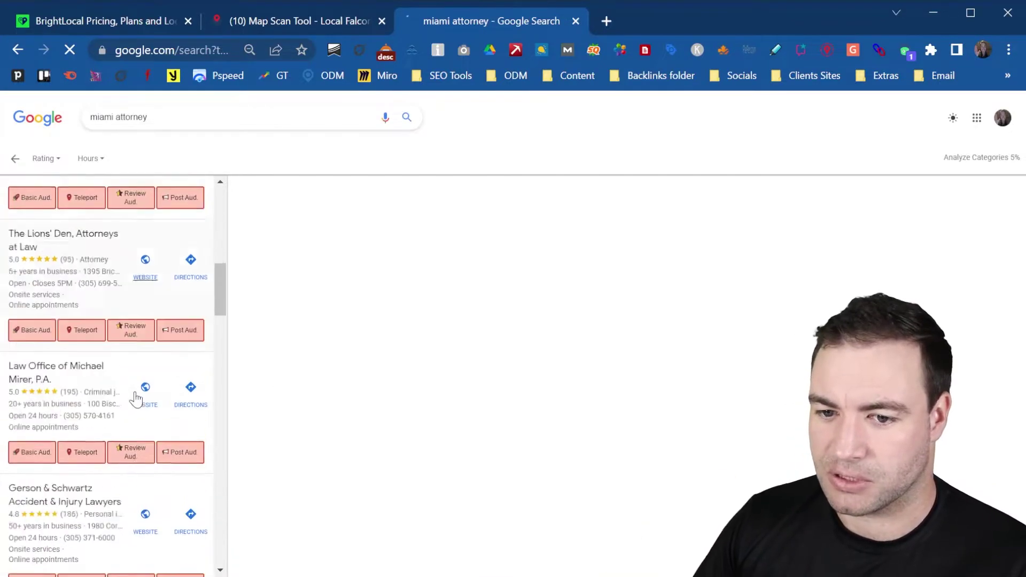
scroll(132, 454, down, 10)
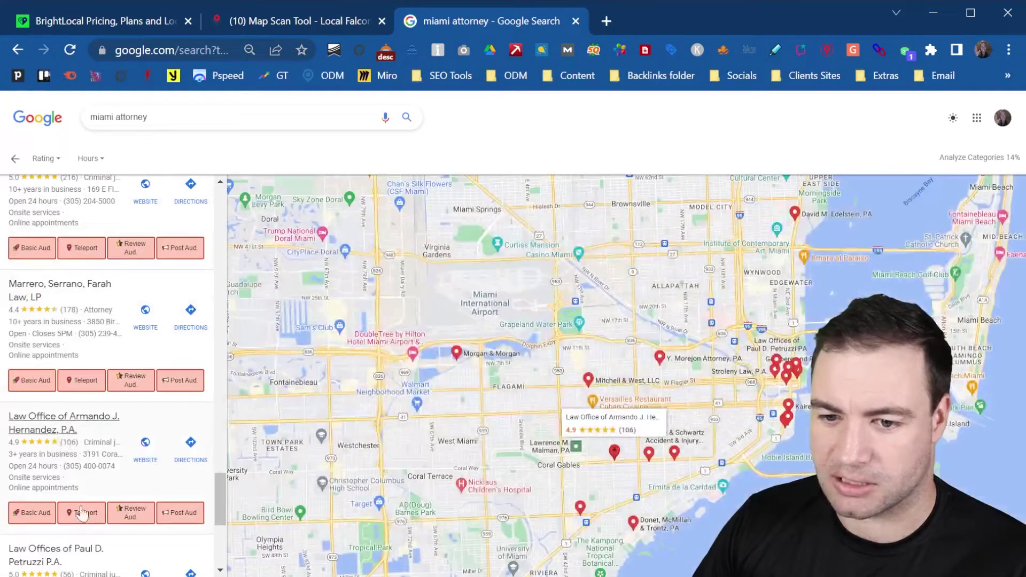
scroll(97, 439, down, 5)
scroll(110, 390, up, 3)
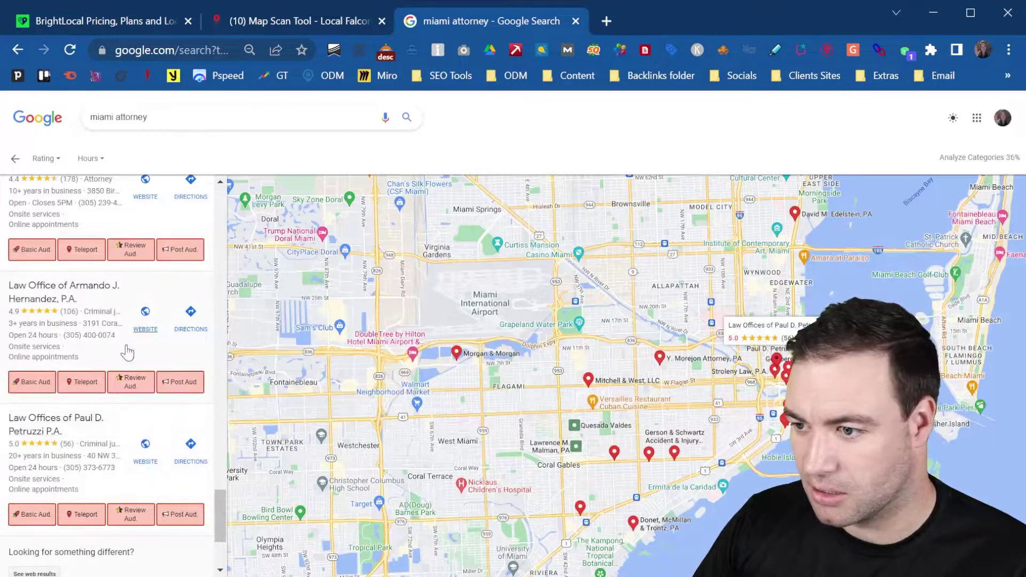
click(98, 456)
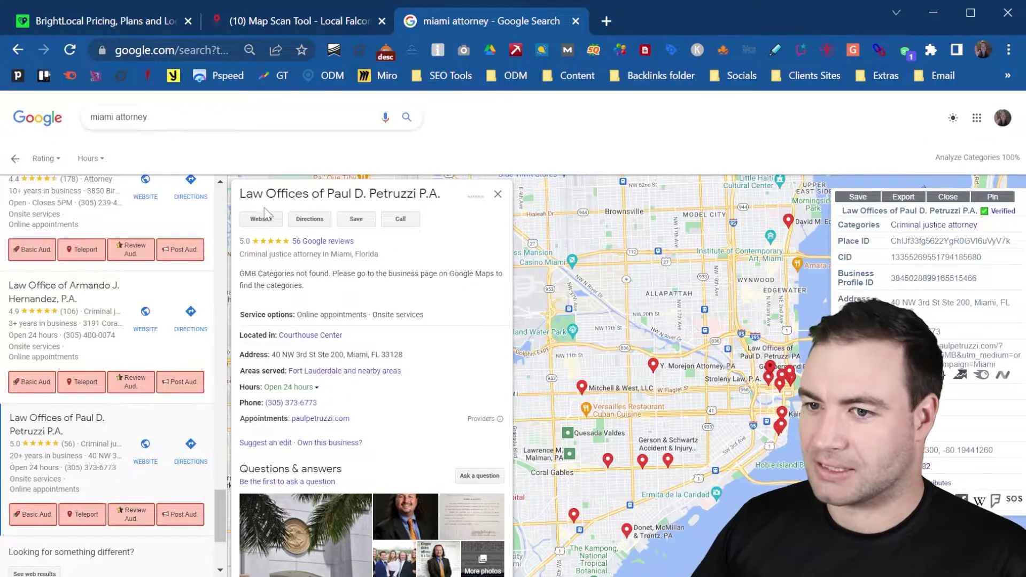
drag(239, 201, 439, 200)
key(ctrl+c)
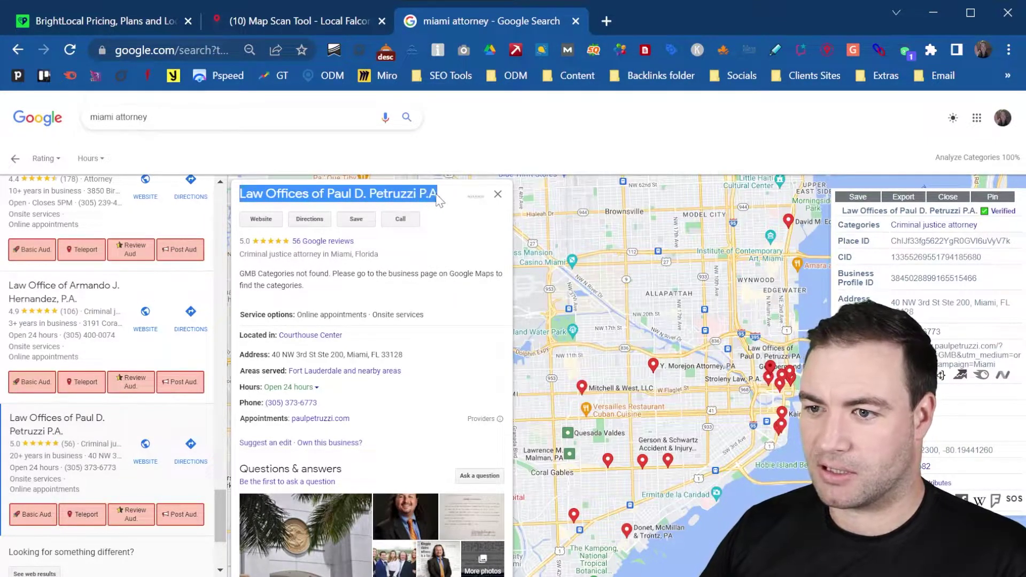
Add the pasted law office as Local Falcon's scan location, then select its Criminal justice attorney category on Google
click(274, 18)
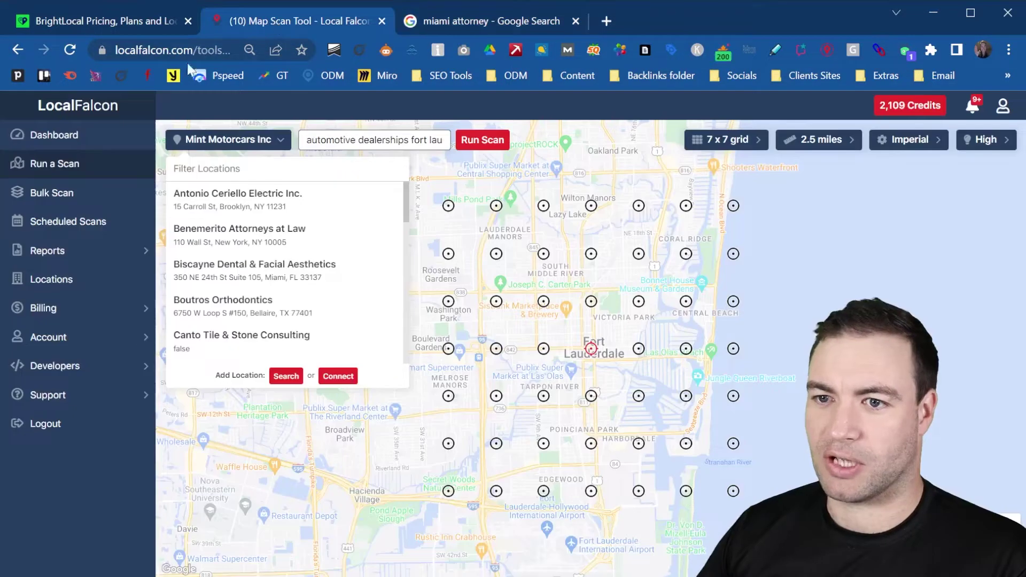
click(267, 142)
click(264, 144)
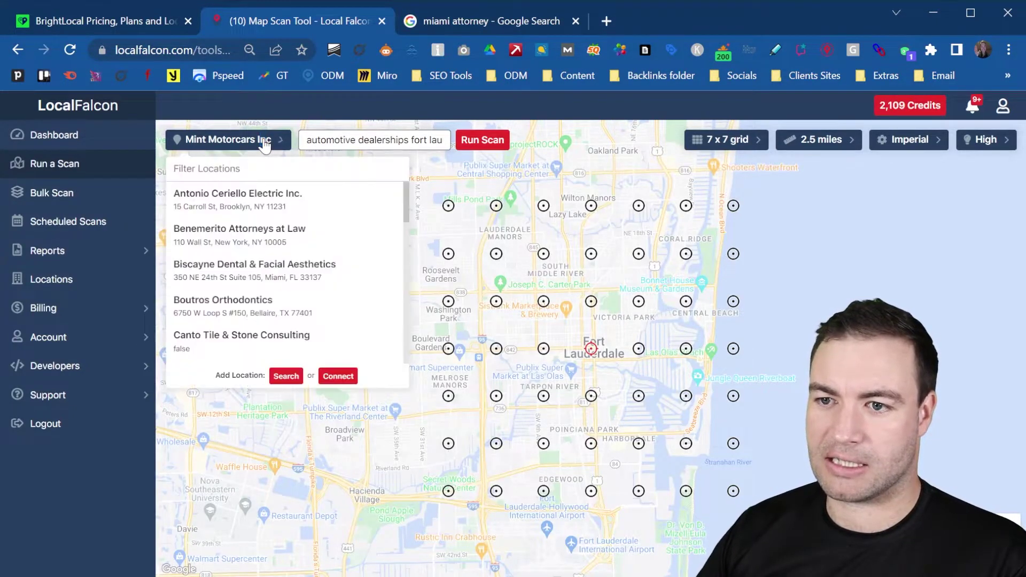
click(285, 375)
click(470, 335)
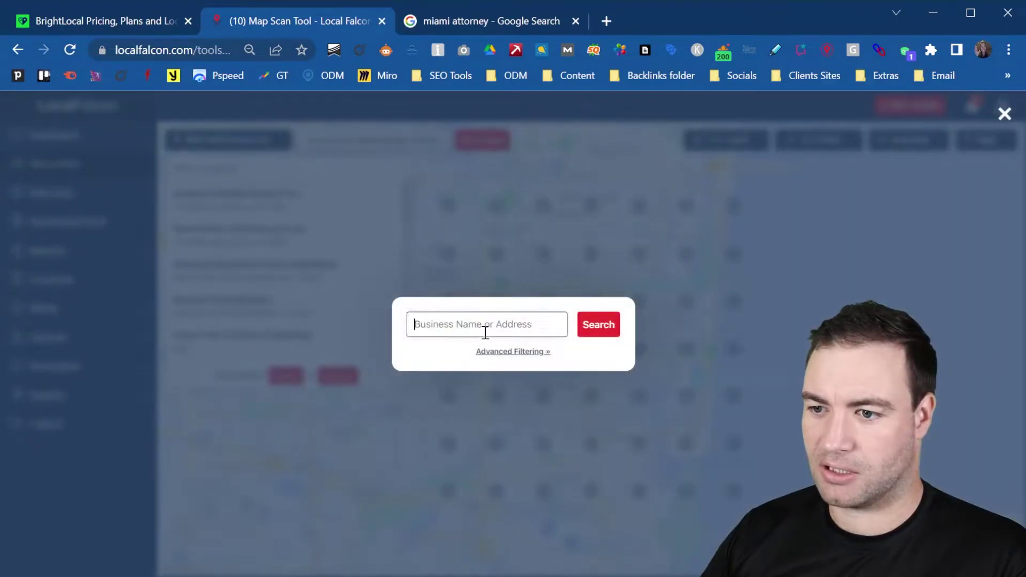
key(ctrl+v)
click(598, 333)
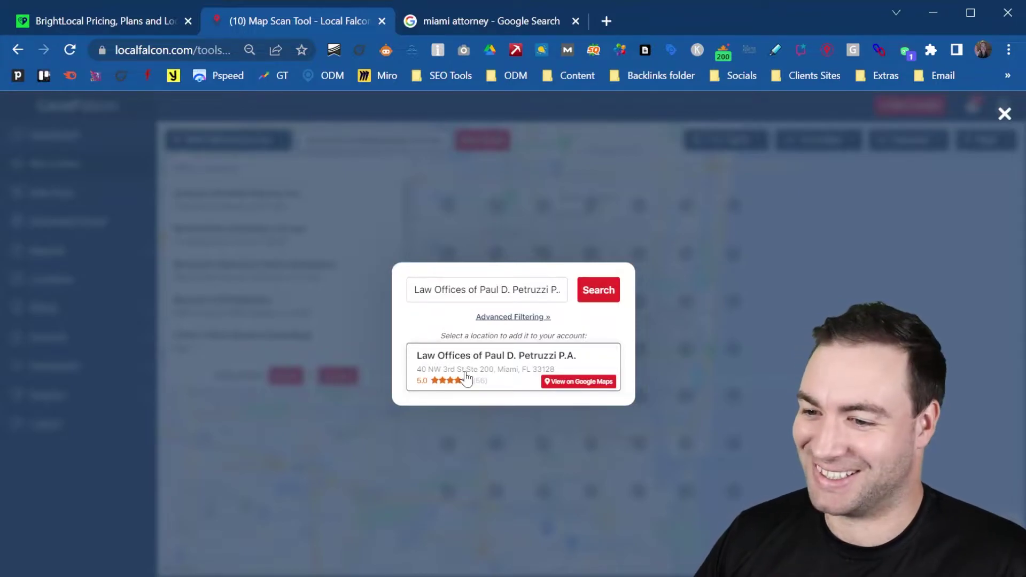
click(466, 377)
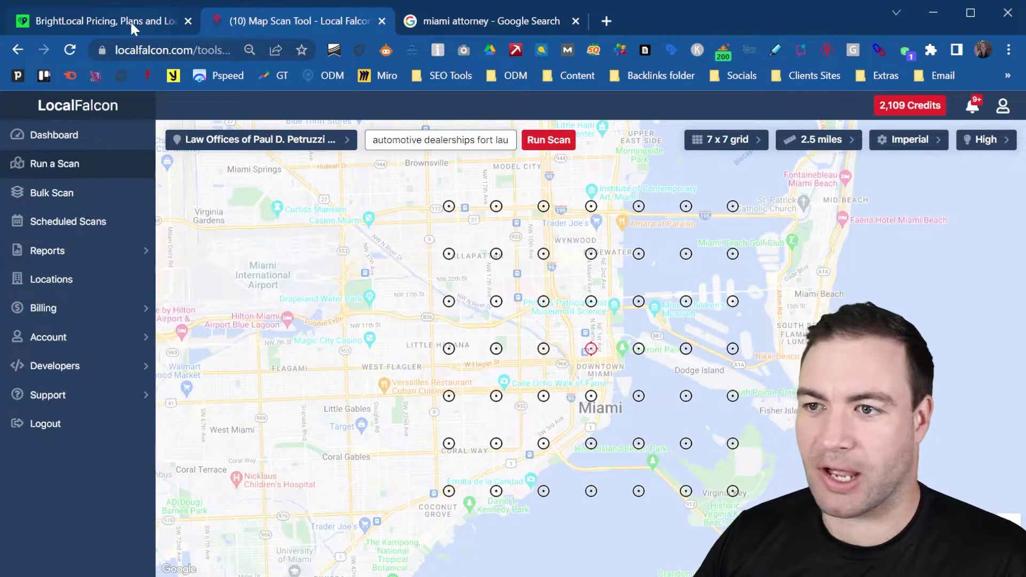
click(486, 17)
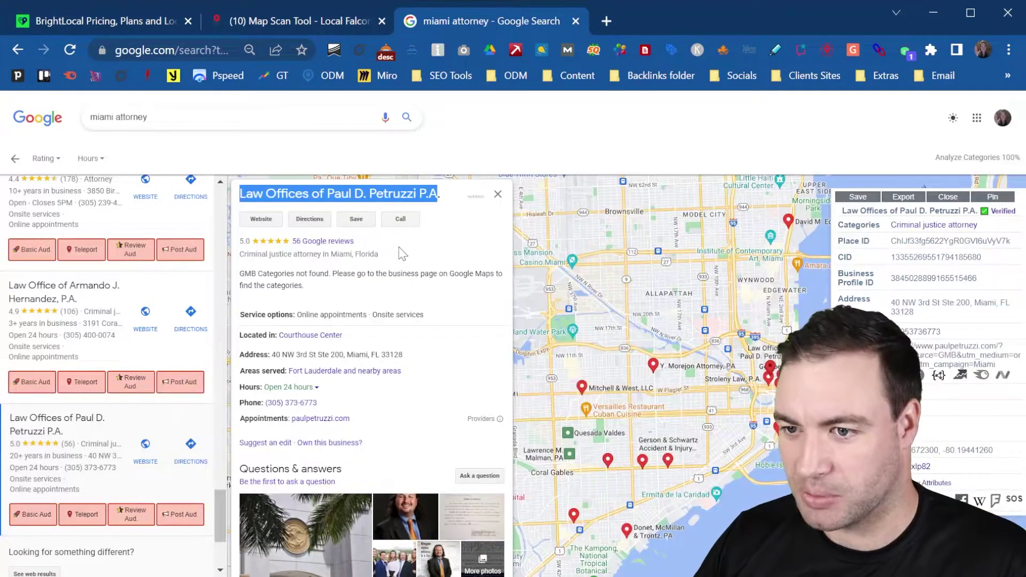
drag(979, 229, 889, 229)
key(ctrl+c)
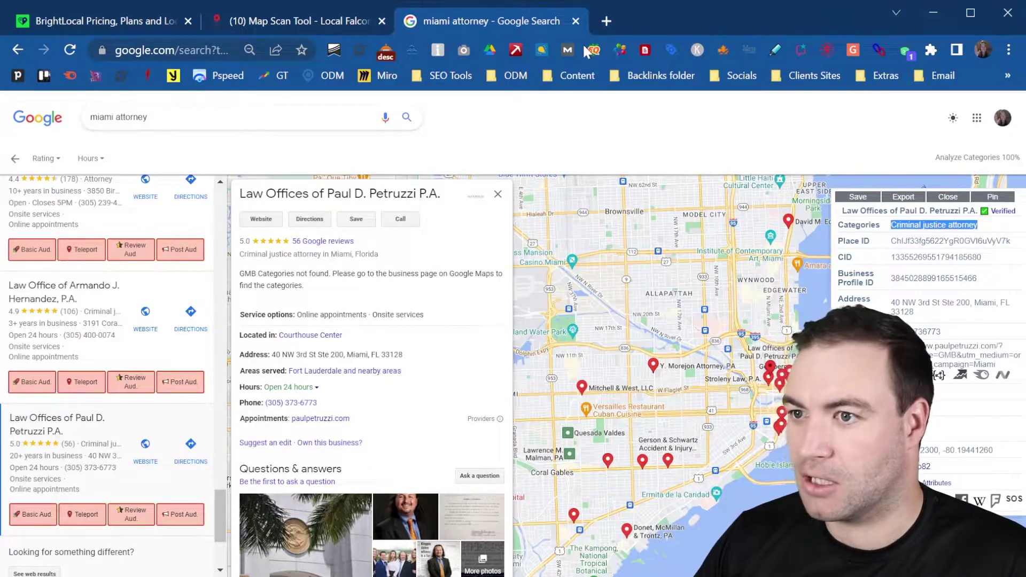
Replace the old automotive keyword with the pasted 'Criminal justice attorney' category
click(308, 19)
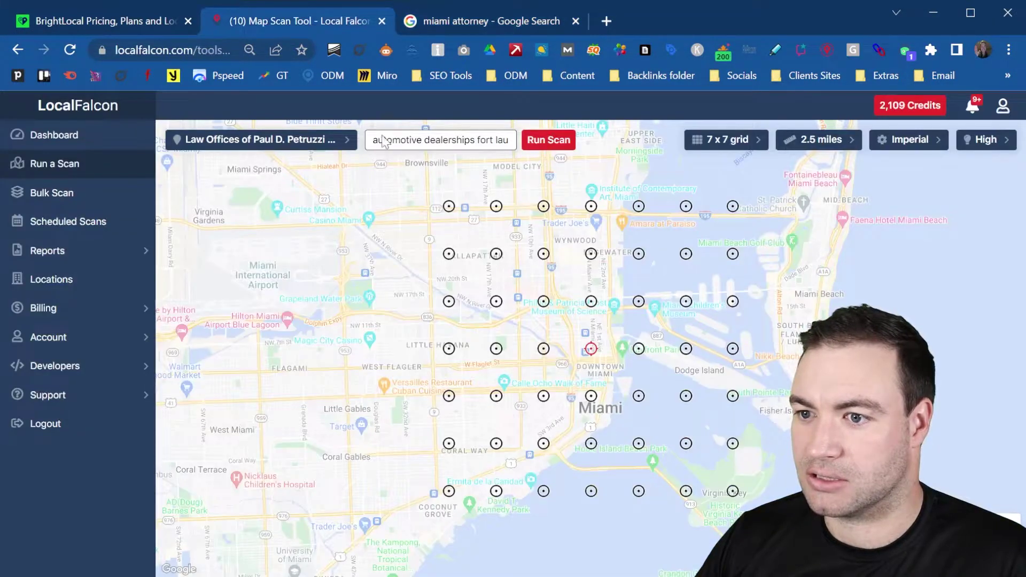
triple_click(472, 139)
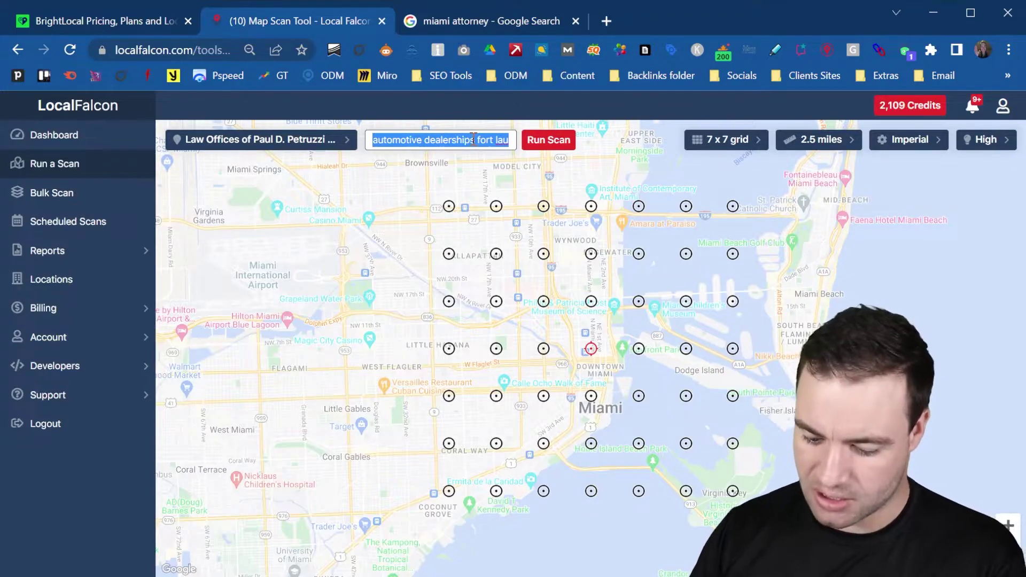
key(BackSpace)
key(ctrl+v)
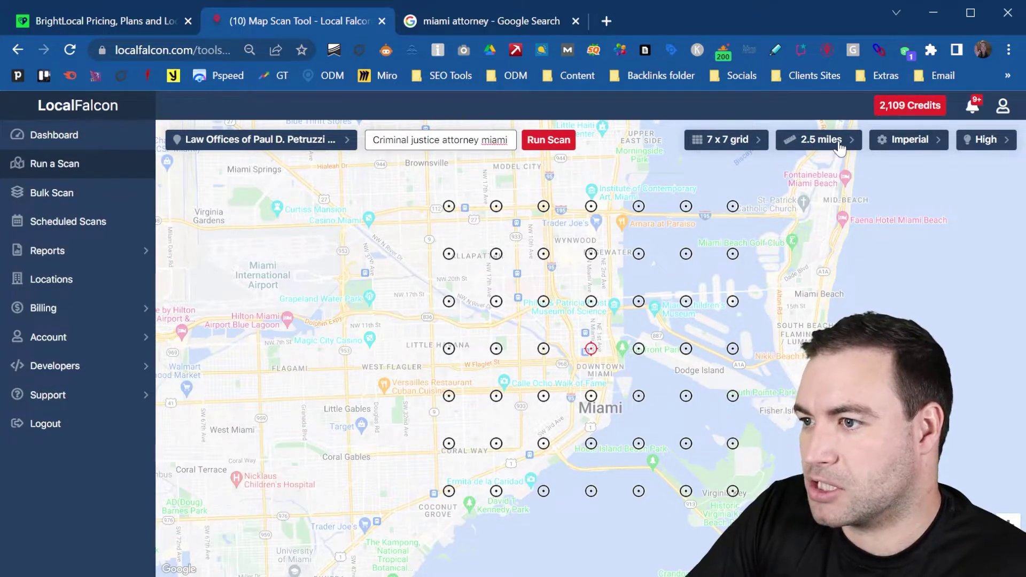
click(738, 144)
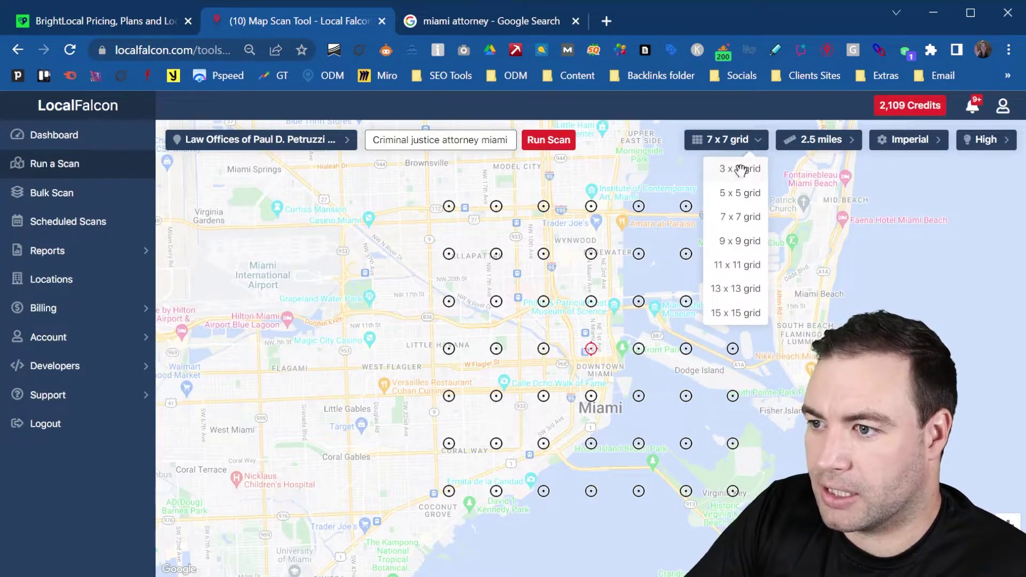
click(737, 168)
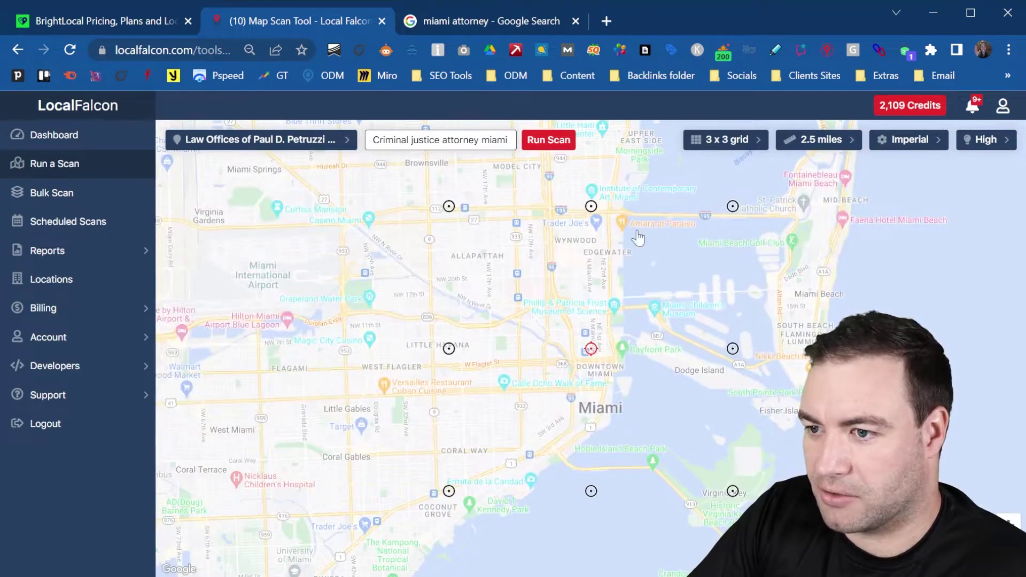
click(742, 152)
click(738, 288)
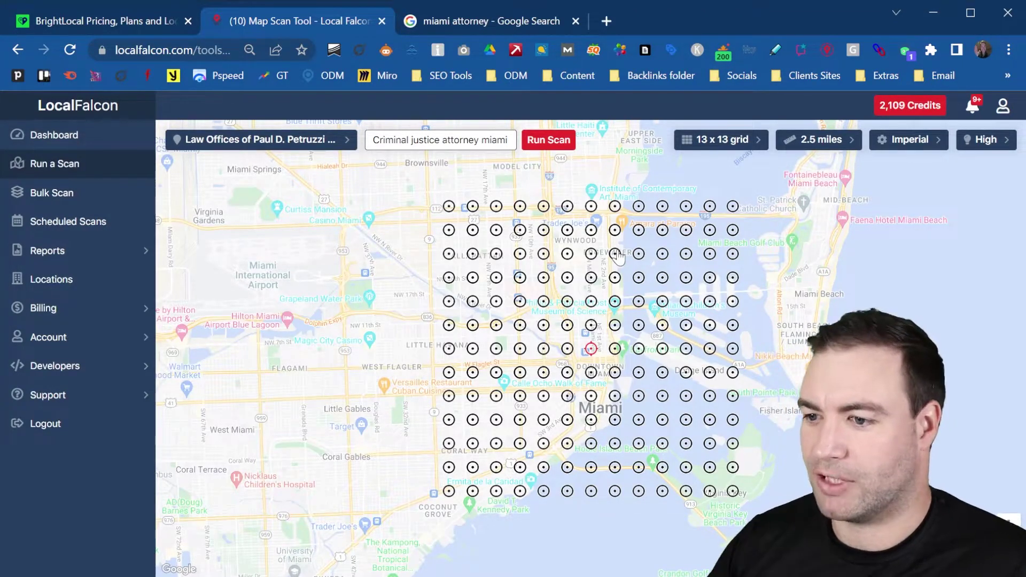
click(740, 142)
click(745, 219)
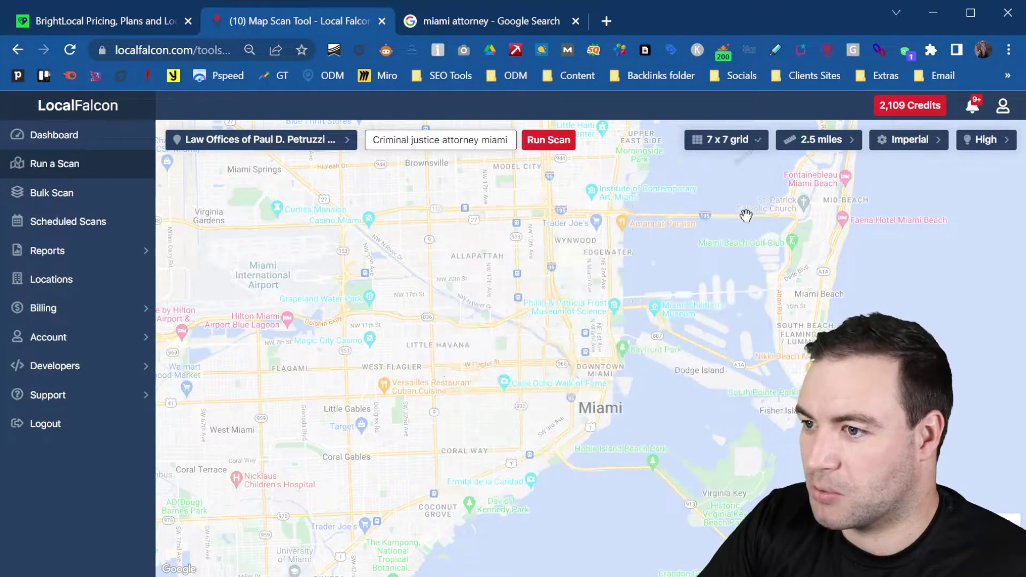
Change the grid point distance from 2.5 to 1.5 miles, passing through 1 mile first
click(813, 141)
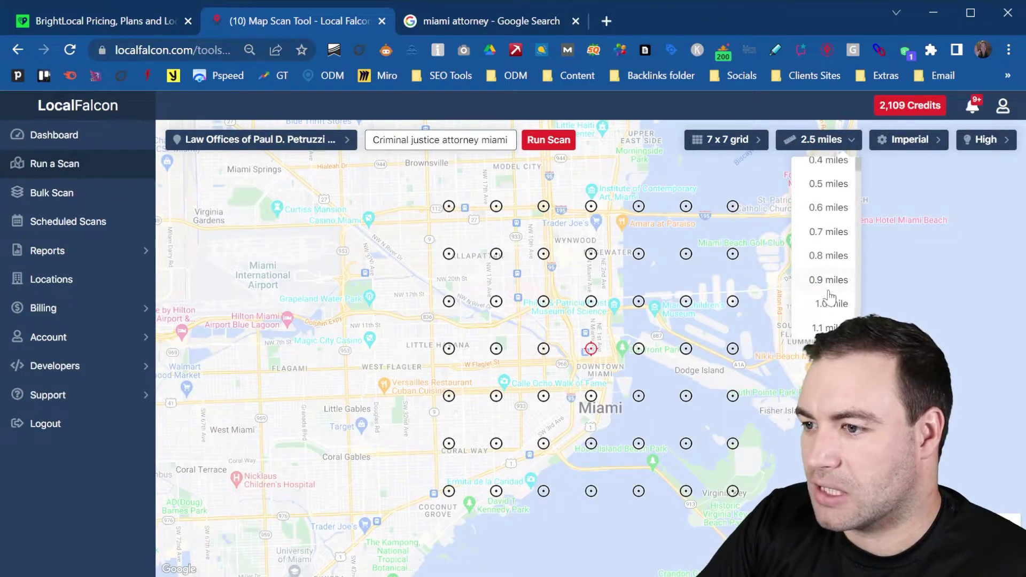
scroll(828, 291, down, 3)
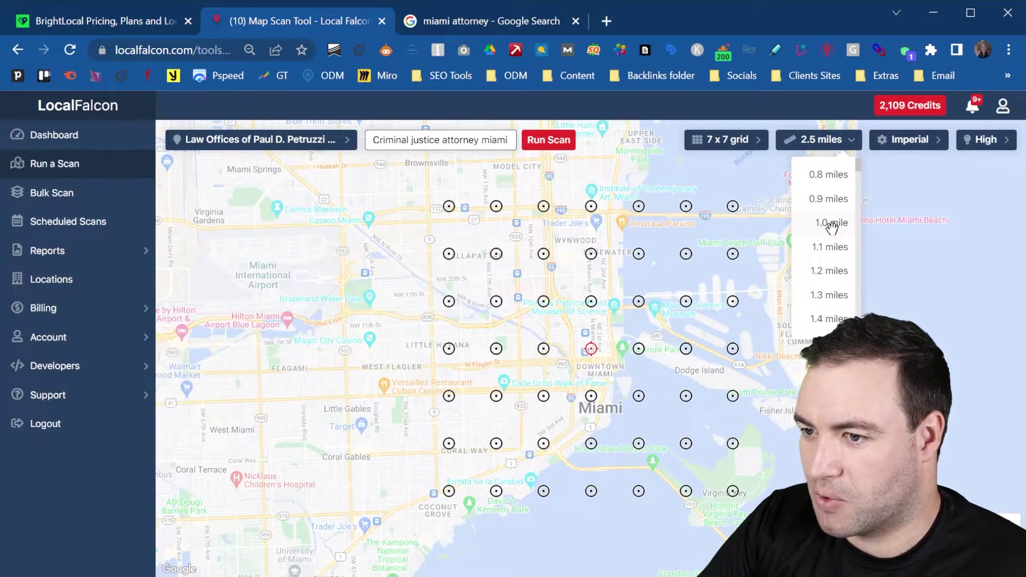
click(831, 224)
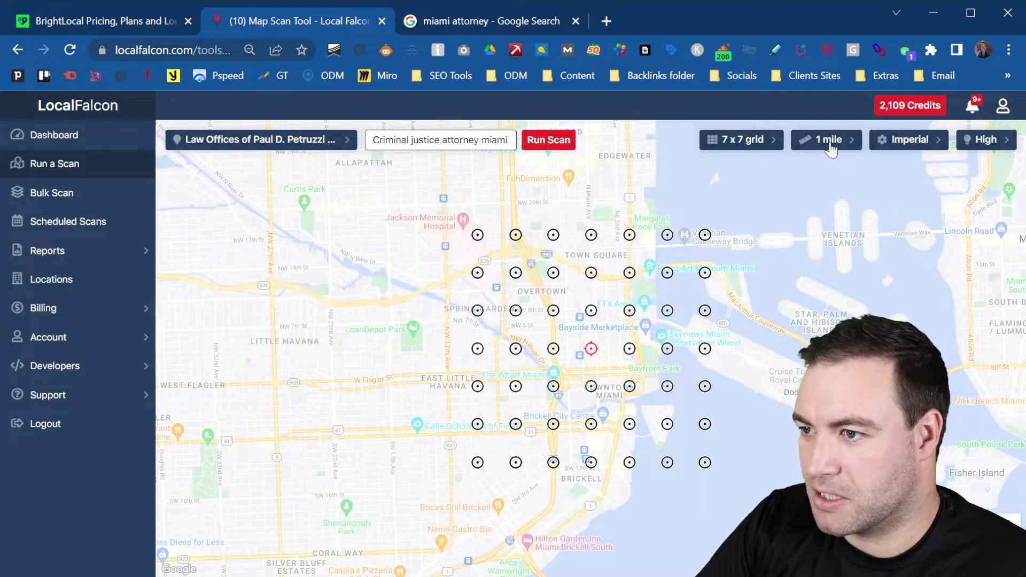
click(820, 138)
scroll(839, 262, down, 1)
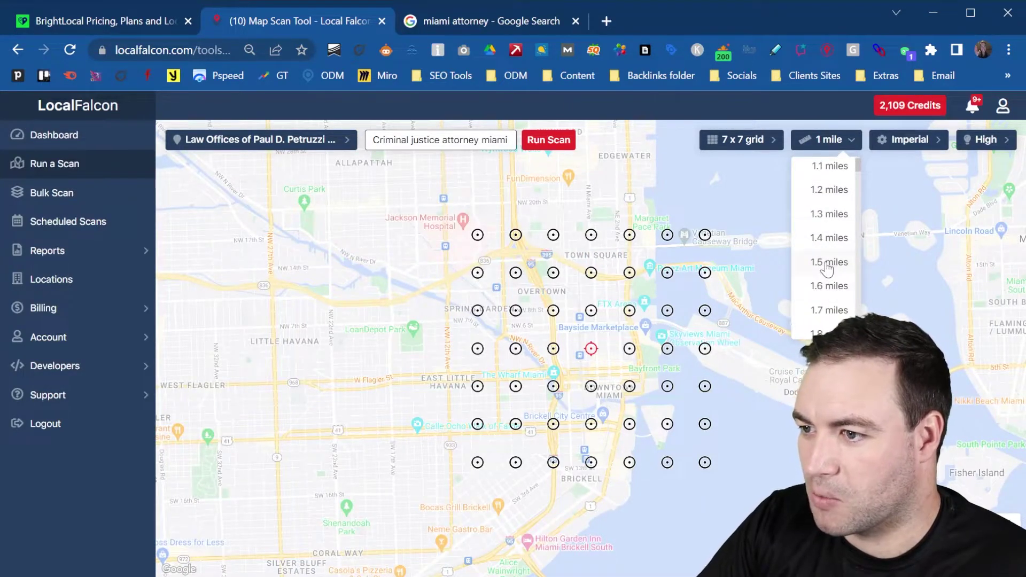
click(828, 262)
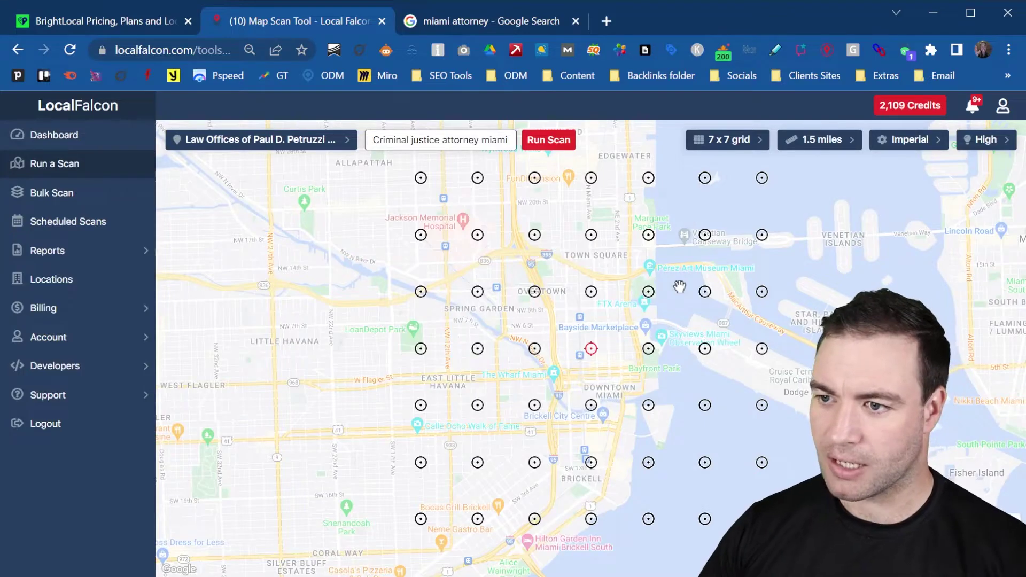
Run the law office scan and wait for ranks to fill the 7 x 7 grid
click(547, 140)
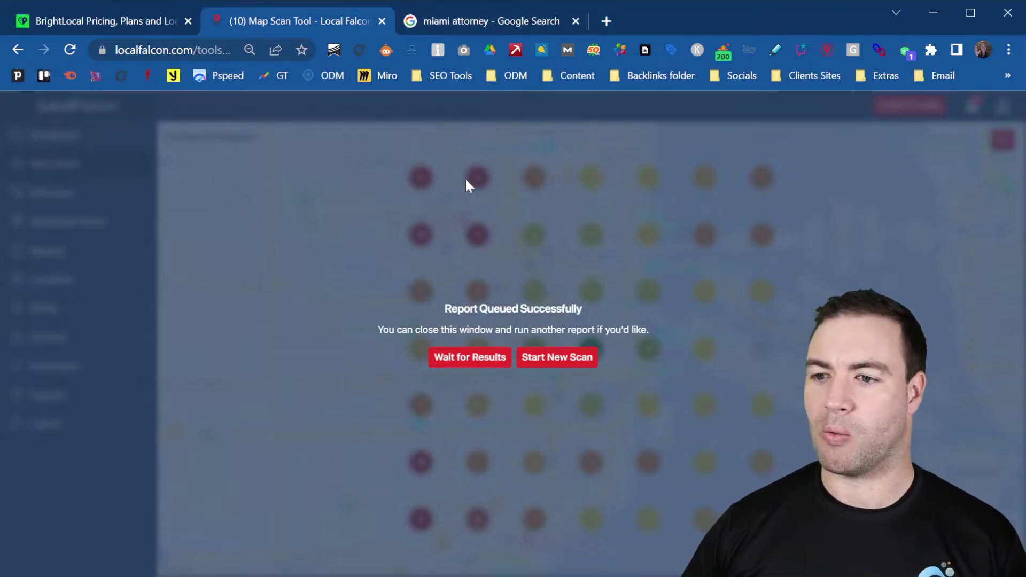
click(470, 357)
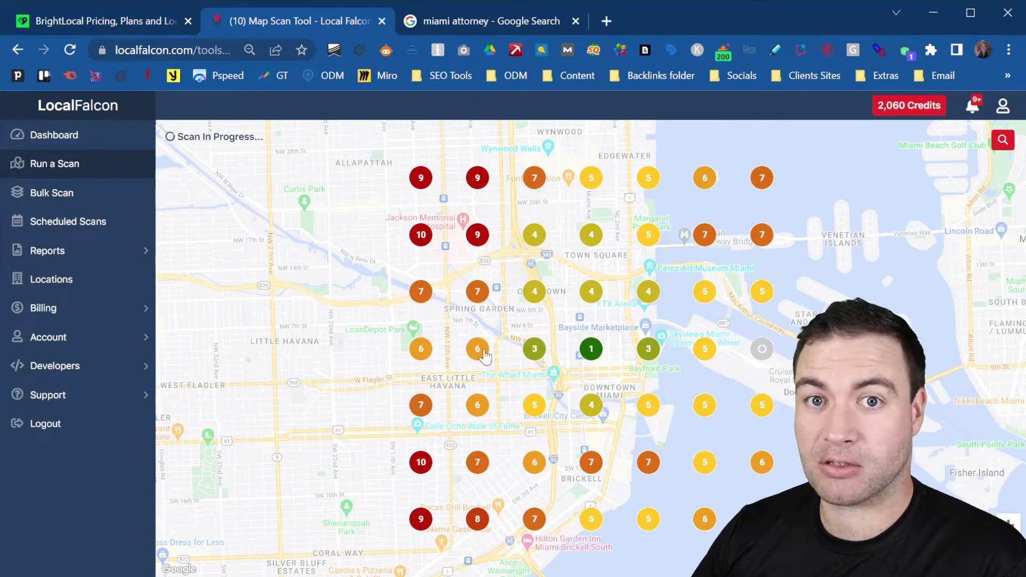
click(477, 349)
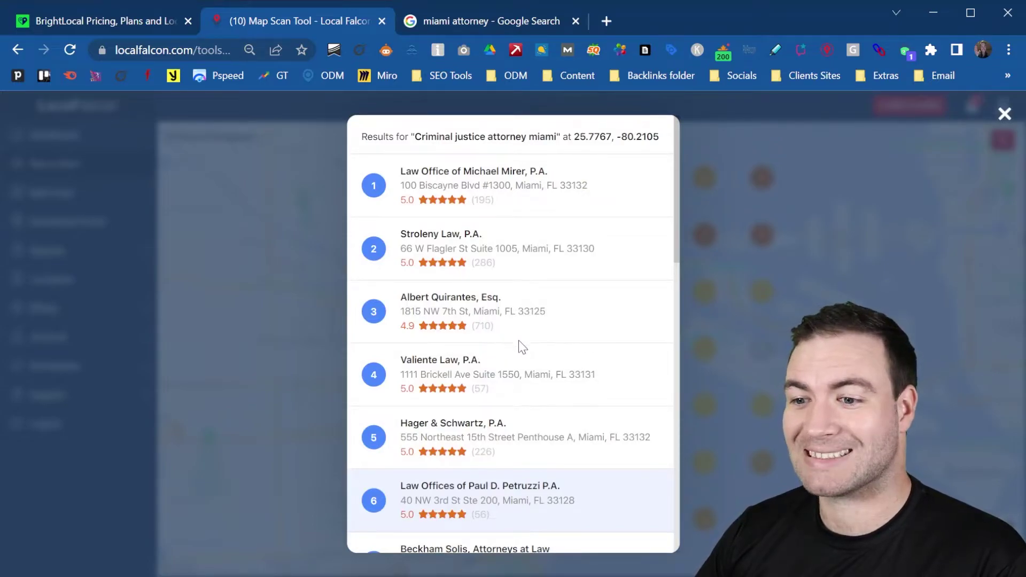
scroll(524, 353, down, 1)
scroll(523, 352, down, 1)
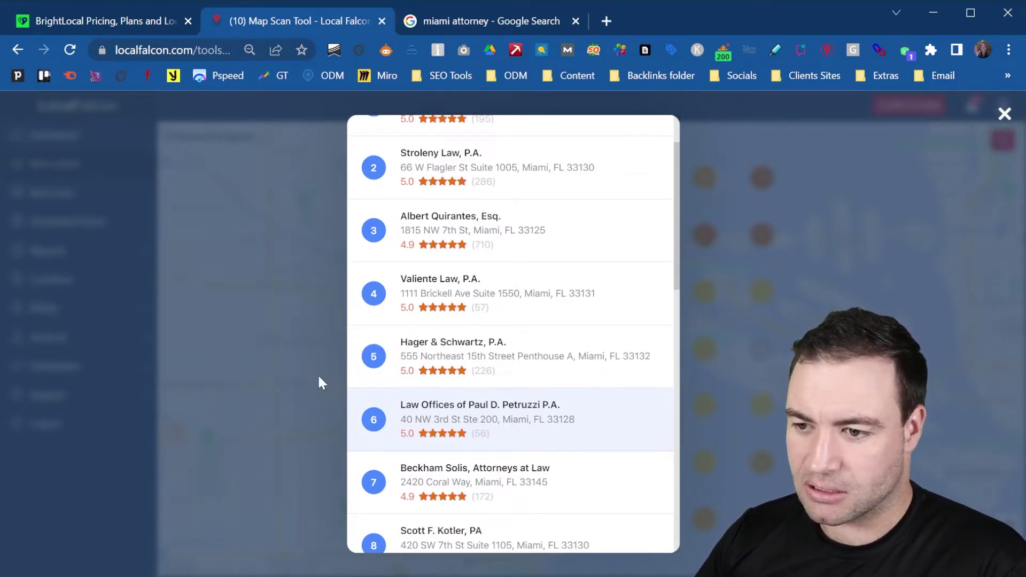
click(1003, 114)
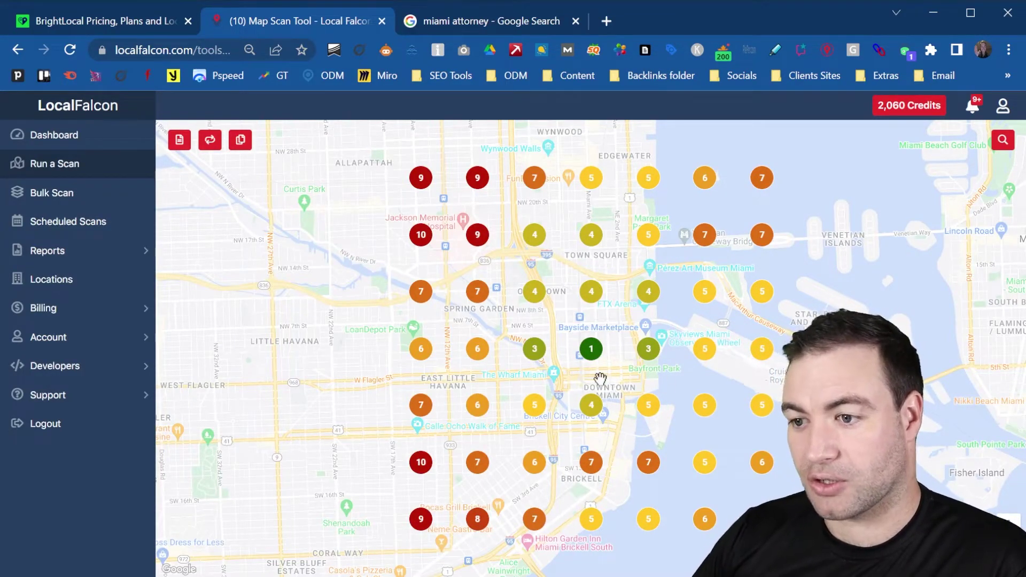
click(648, 349)
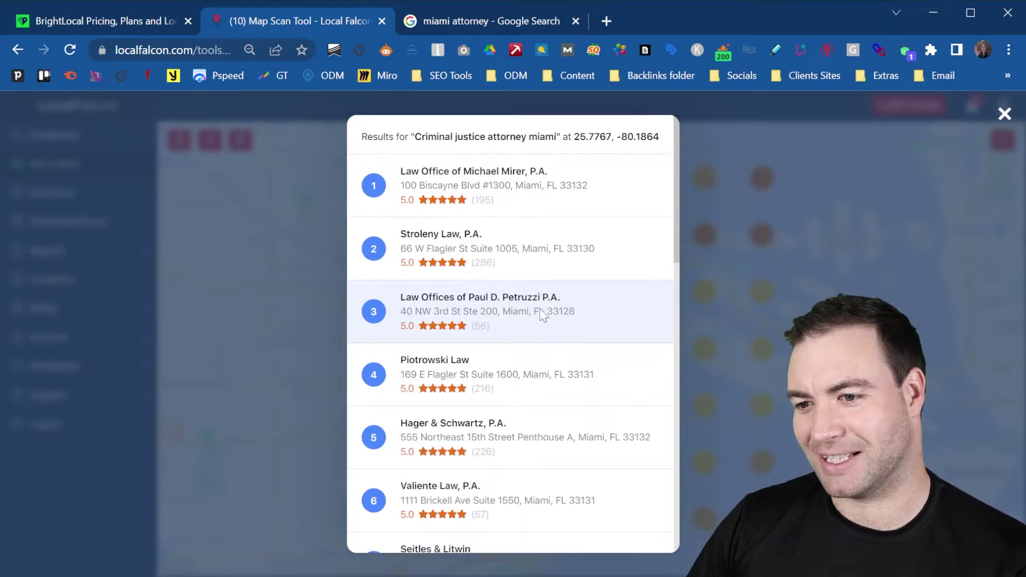
scroll(542, 315, down, 2)
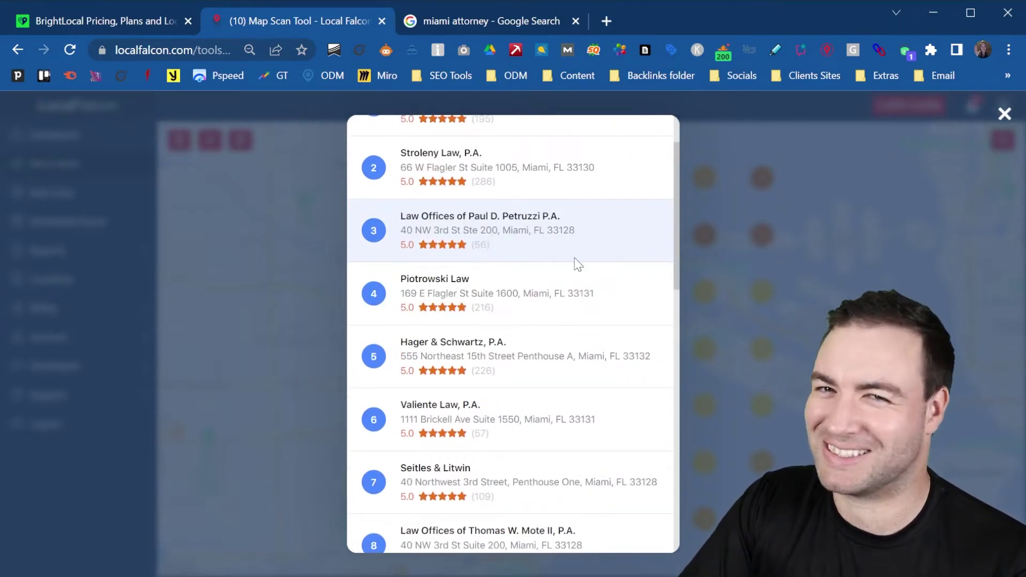
scroll(580, 267, down, 2)
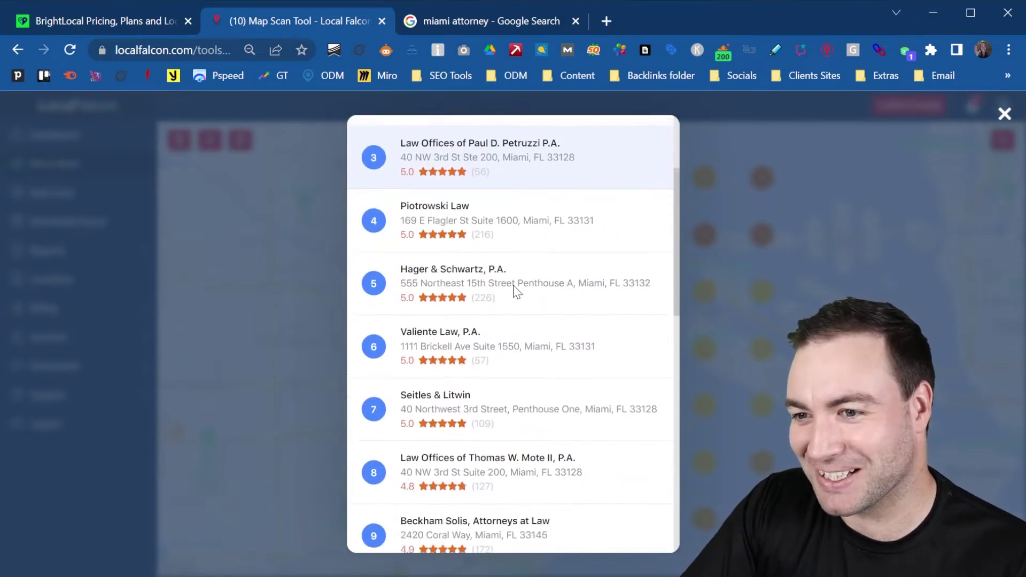
scroll(513, 289, up, 2)
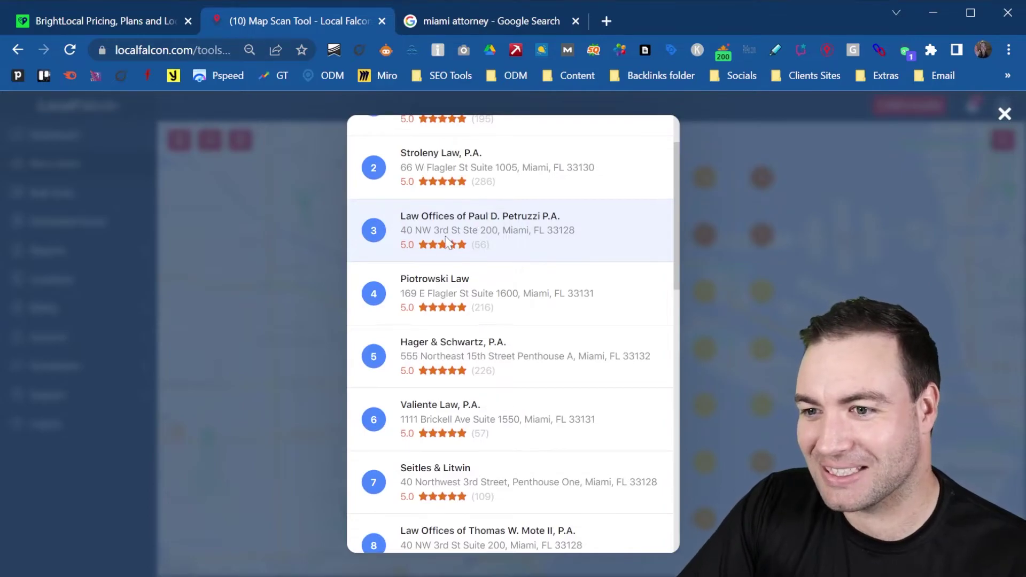
scroll(458, 277, down, 2)
scroll(501, 270, down, 4)
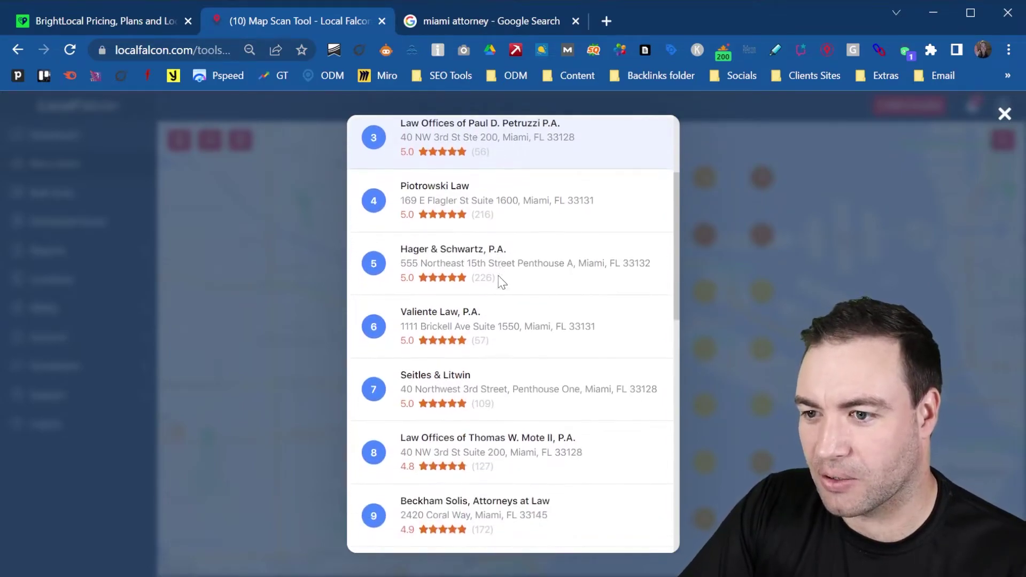
scroll(487, 312, up, 8)
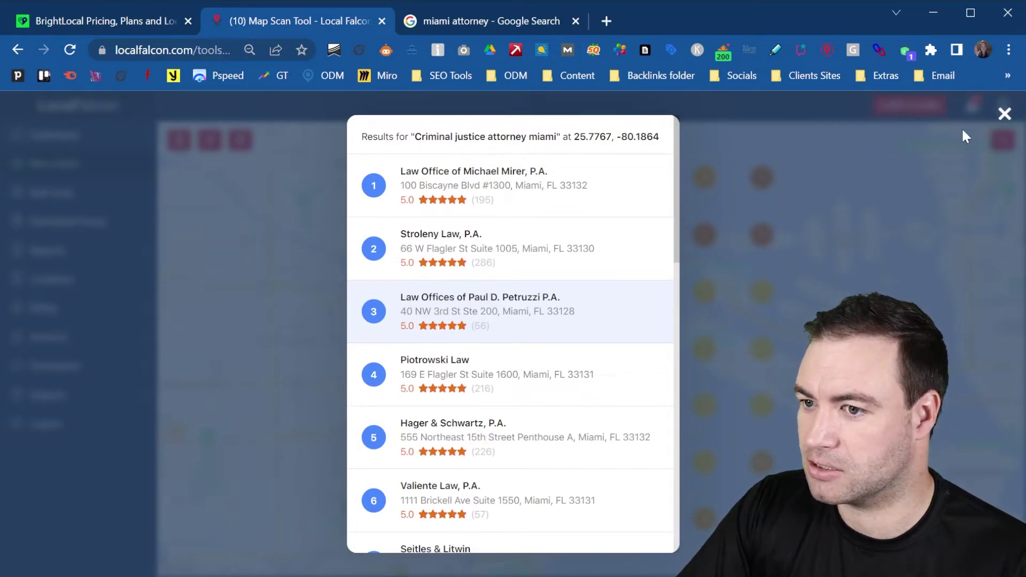
click(1005, 113)
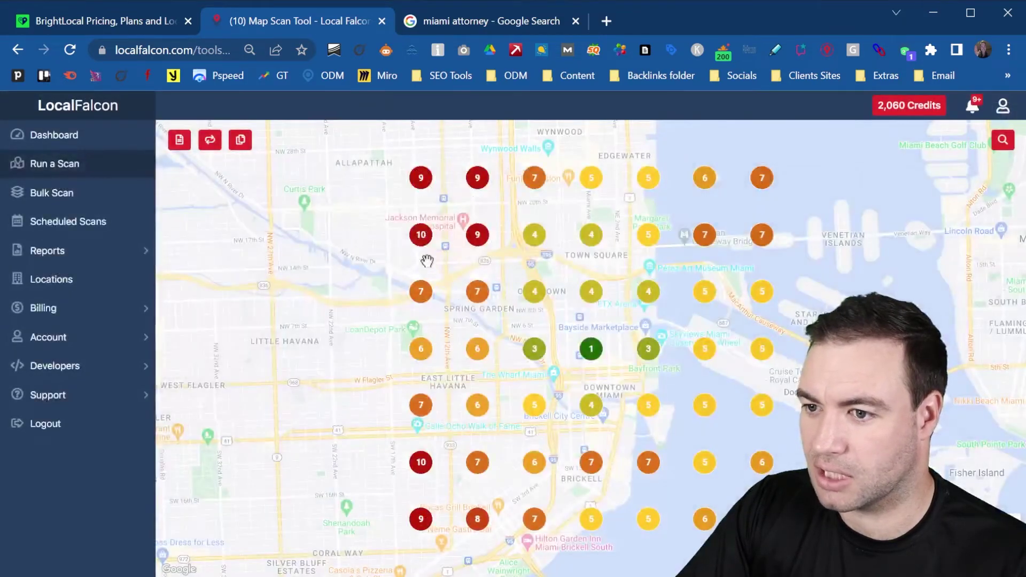
click(423, 359)
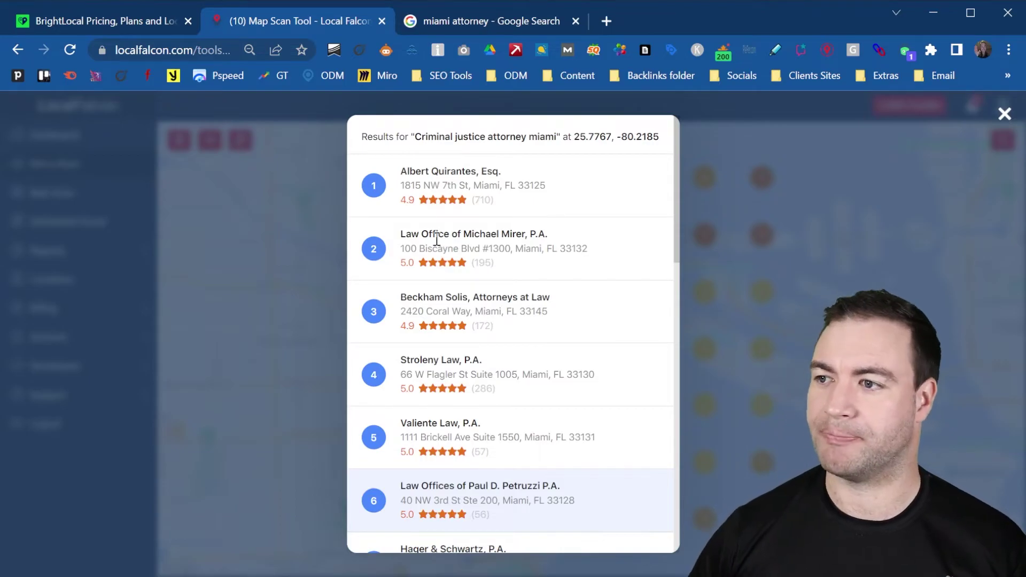
click(1005, 115)
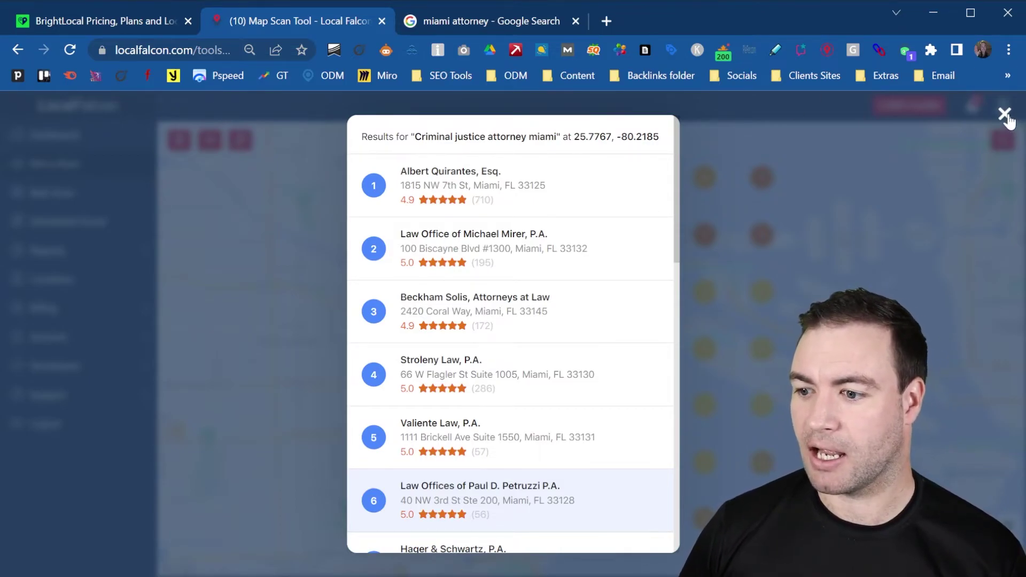